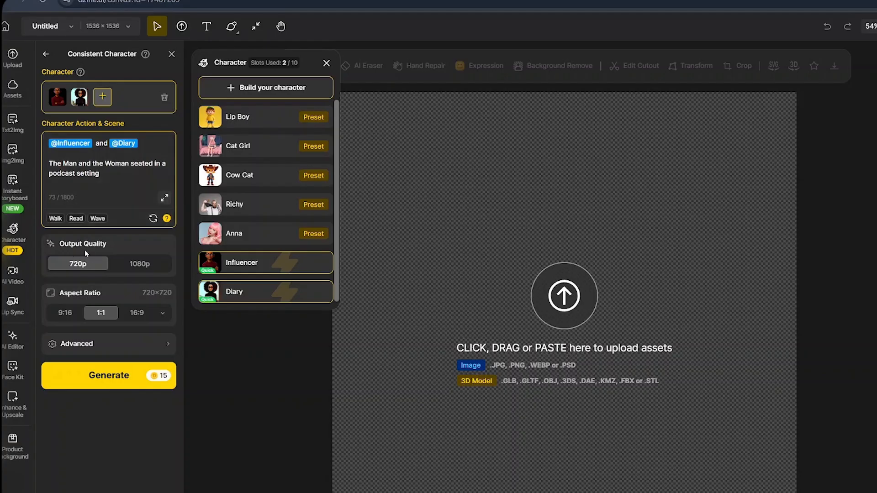
Set the output quality to 1080p and the aspect ratio to 16:9, and generate the podcast scene with the two characters
click(127, 266)
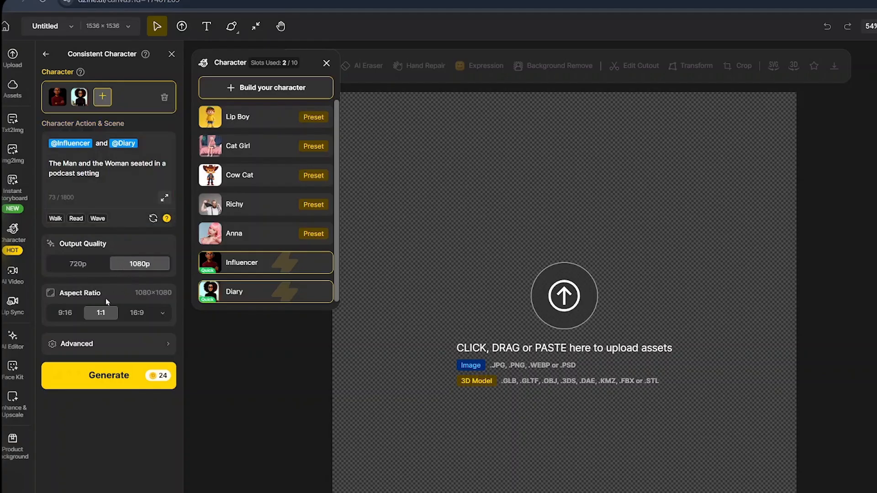
click(138, 316)
click(133, 343)
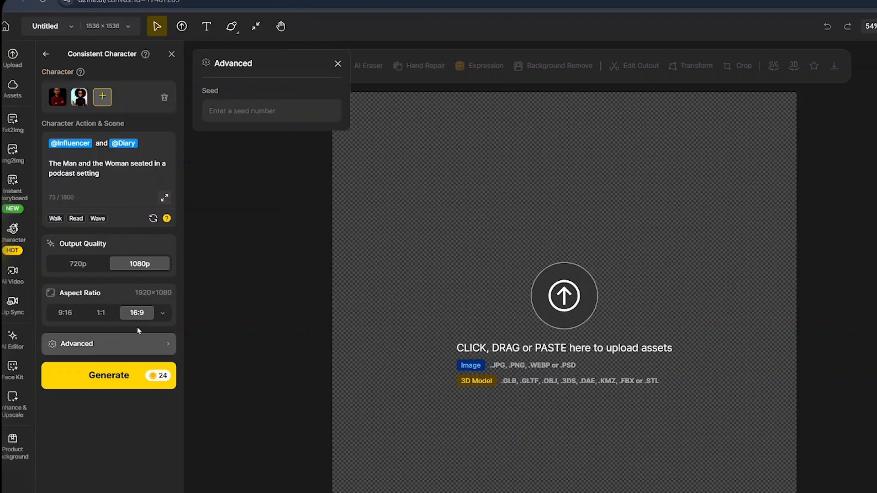
click(337, 64)
click(111, 330)
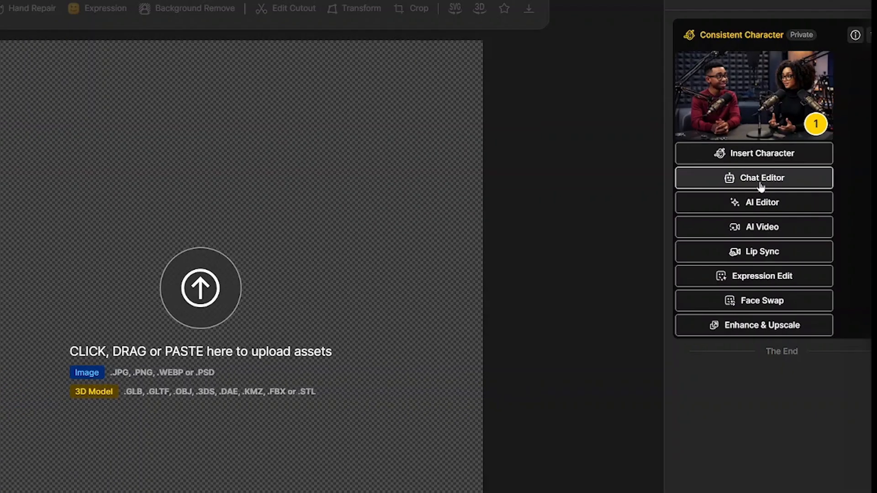
Use the Chat Editor on the generated podcast image to add the words "Diary Influencer" on the wall behind, and view the result
click(754, 185)
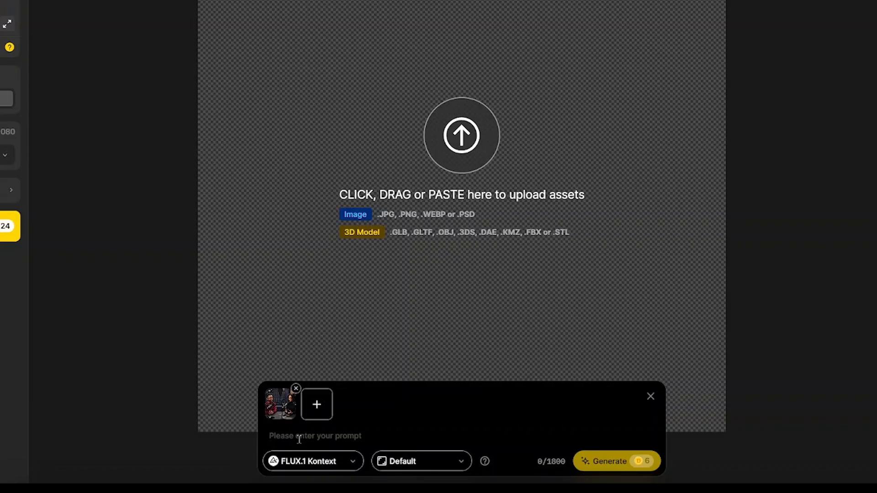
text(Add the words "Diary Influencer" on the wall behind)
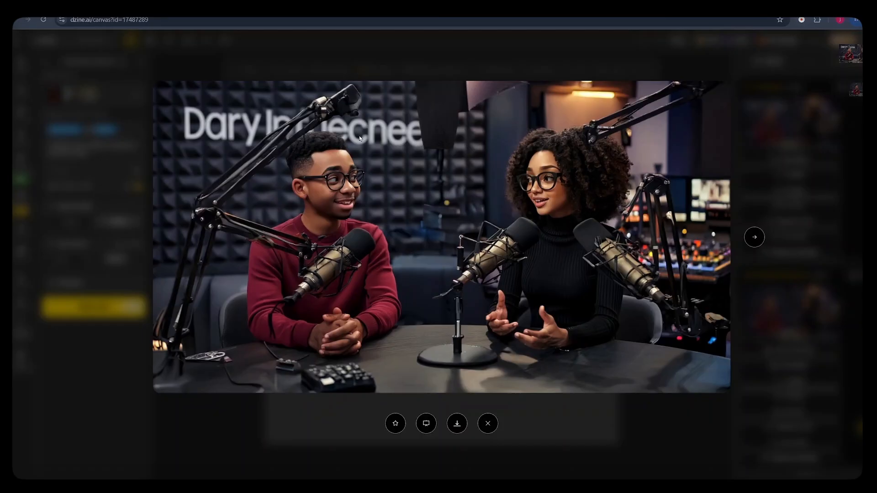
click(769, 224)
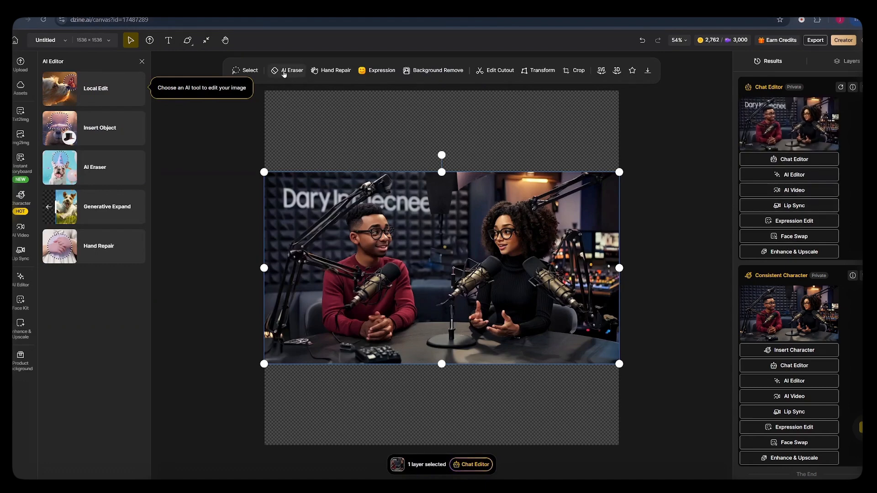
Brush over the raised microphone arms and the microphone beside the woman with AI Eraser, generate the removal, and download a cleaned image
click(284, 72)
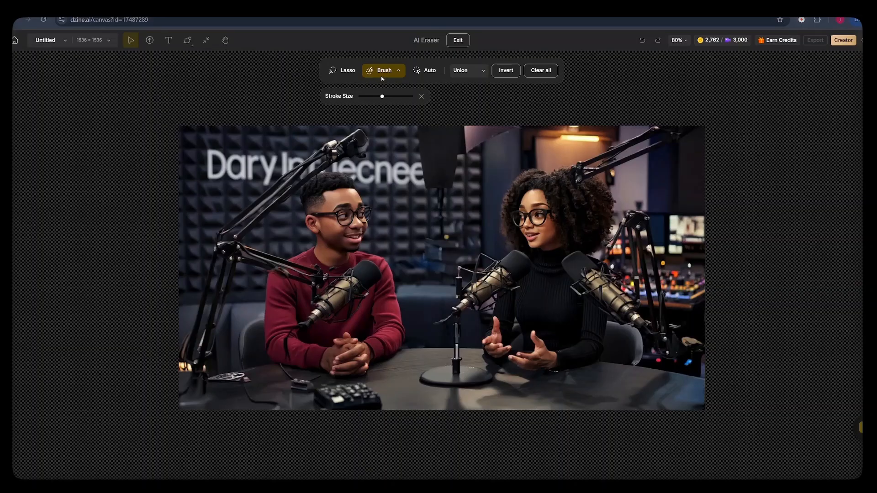
mouse_move(365, 129)
mouse_down()
mouse_move(360, 149)
mouse_move(330, 148)
mouse_move(298, 173)
mouse_move(339, 147)
mouse_move(307, 163)
mouse_up()
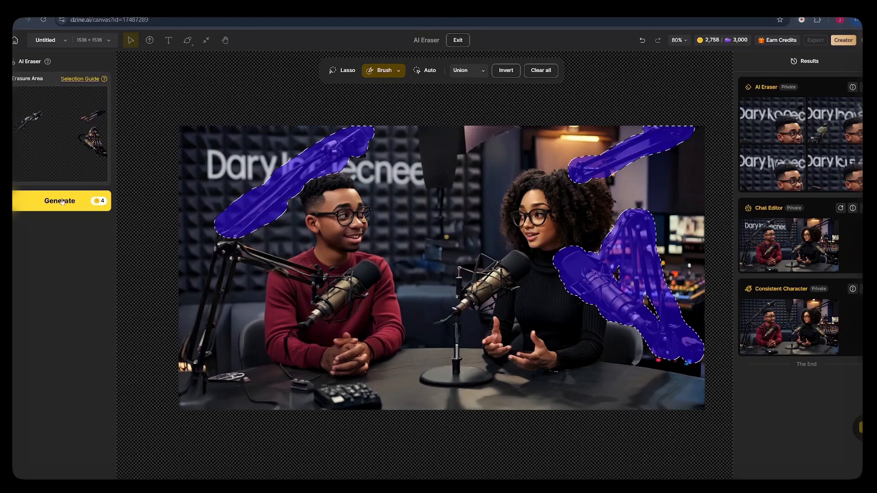
click(62, 201)
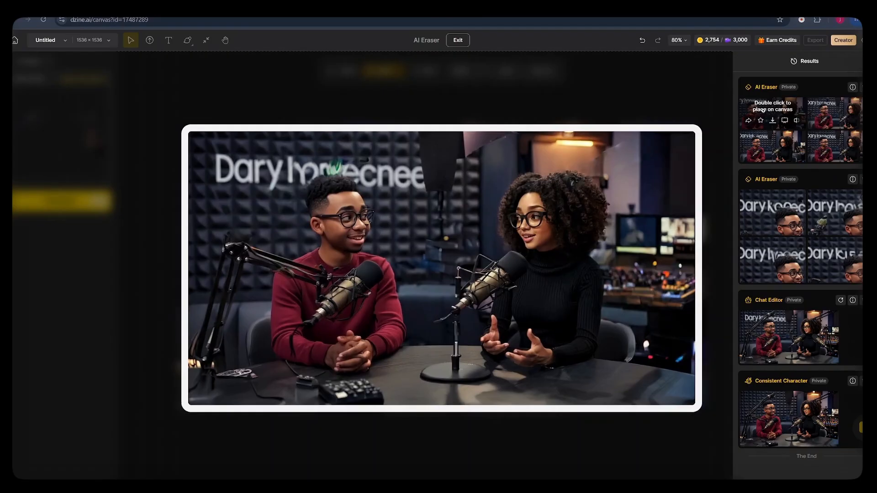
click(762, 110)
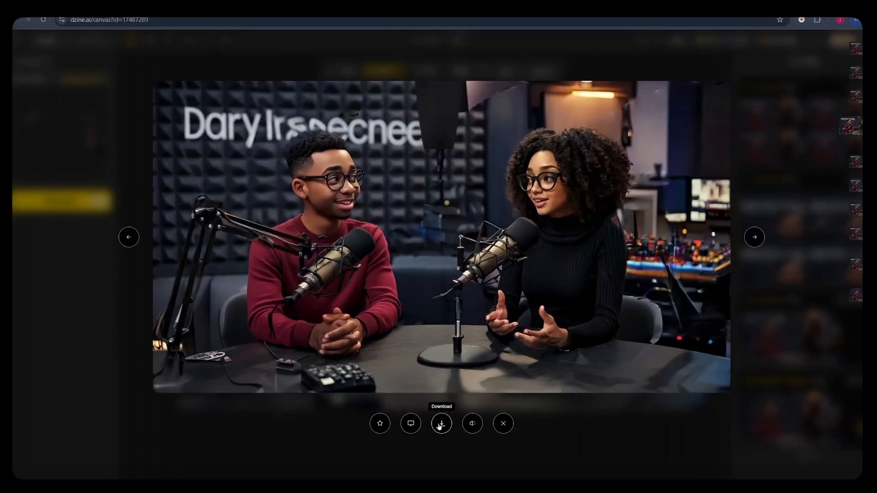
click(442, 424)
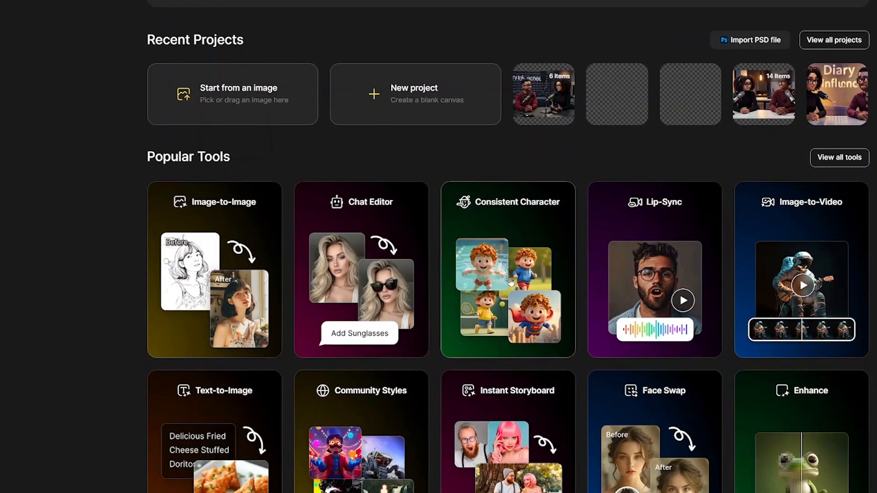
Start a new Consistent Character project and open the list of available characters
click(509, 282)
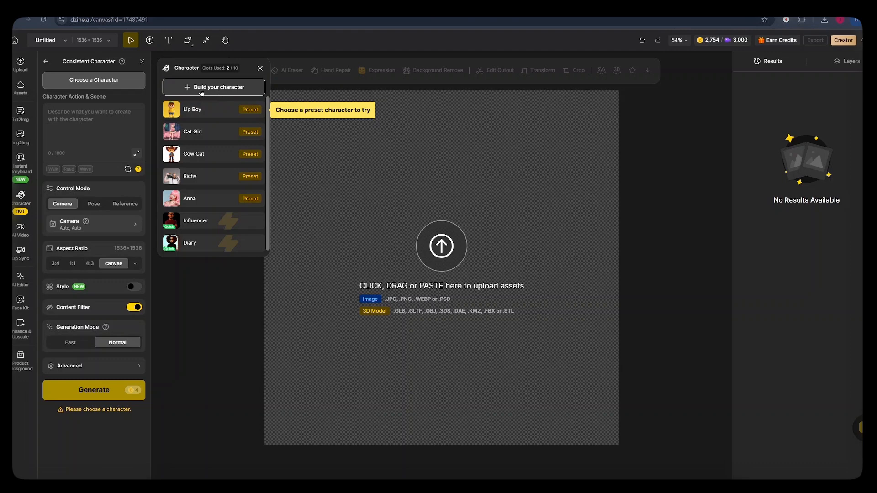
click(260, 69)
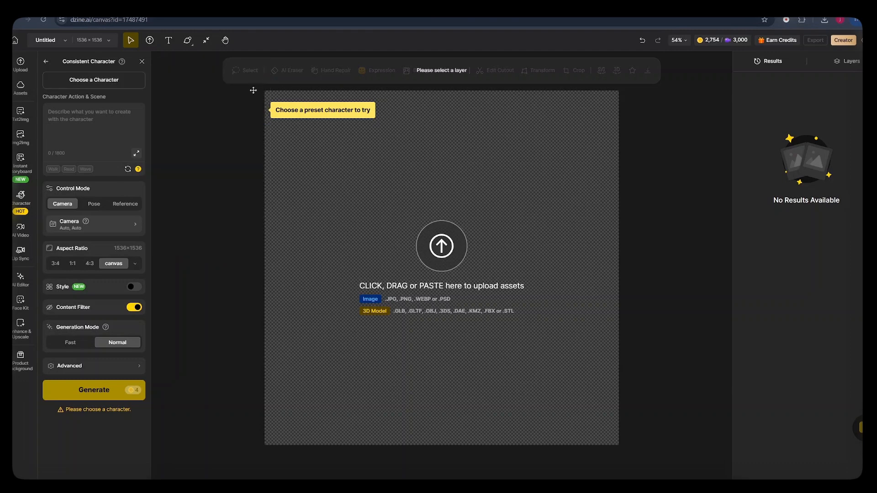
click(79, 83)
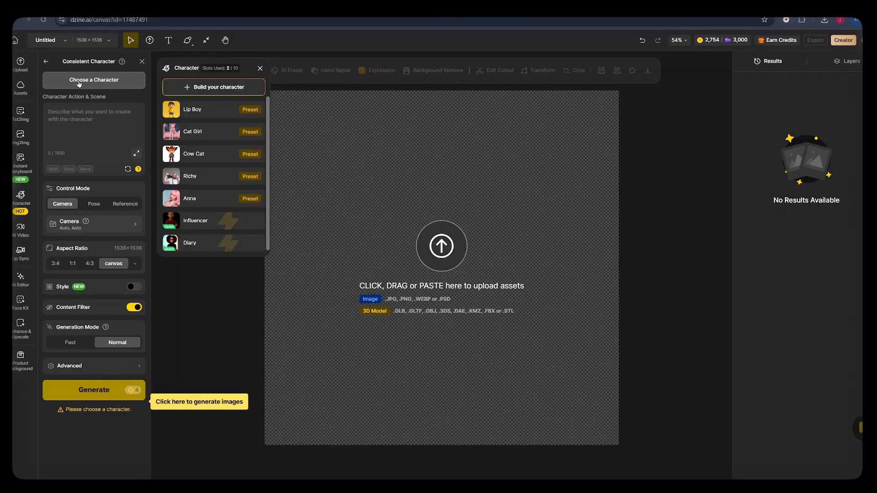
click(204, 89)
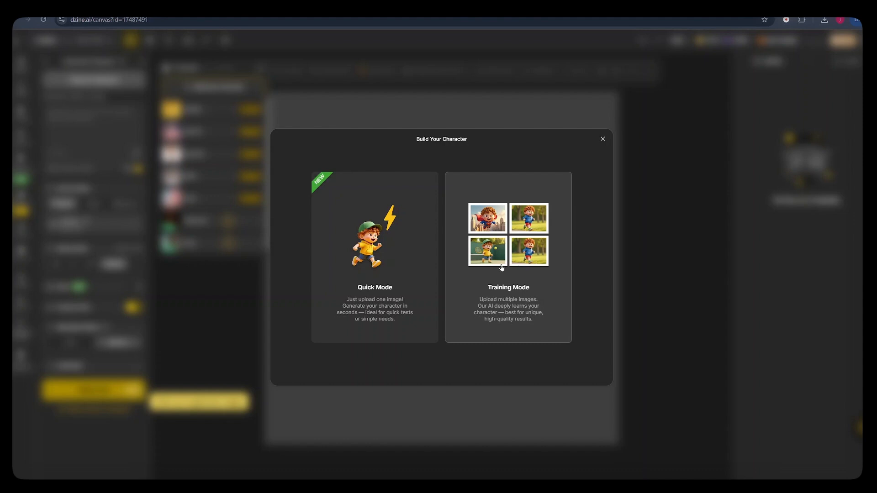
click(372, 273)
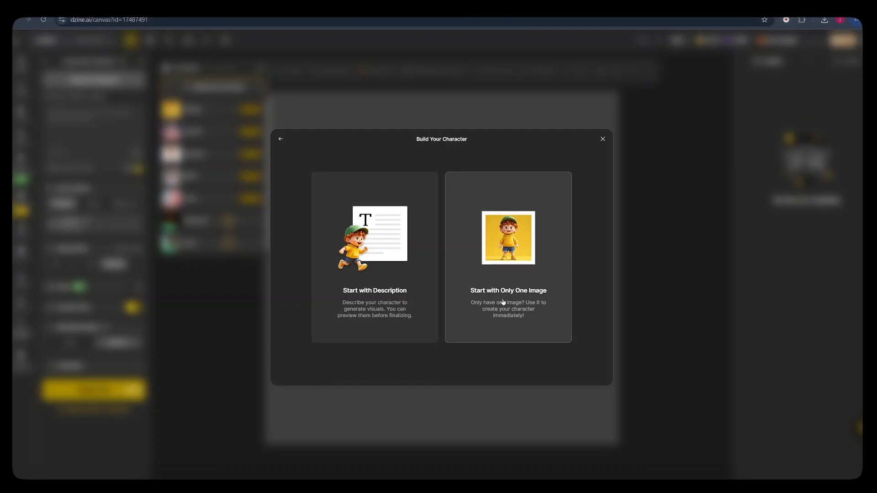
click(391, 289)
click(360, 169)
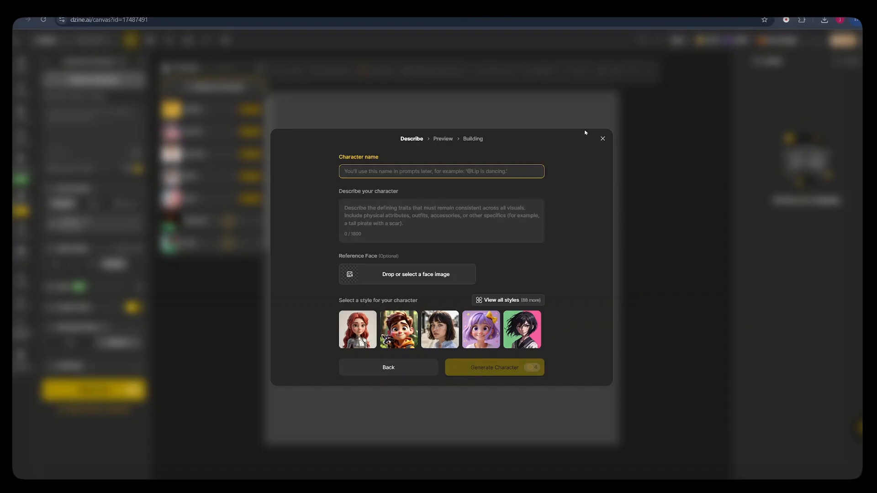
click(602, 138)
Build a Quick Mode character from a single image, entering the character's name and uploading the woman's portrait as the reference
click(214, 87)
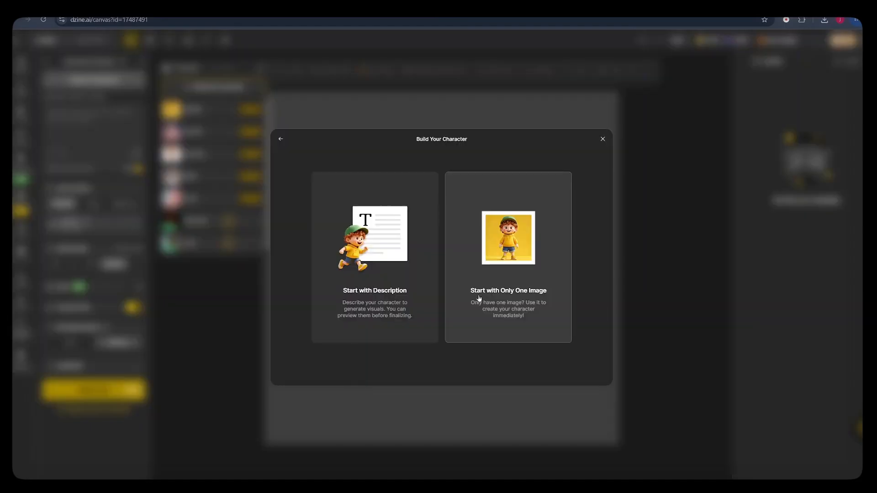
click(488, 301)
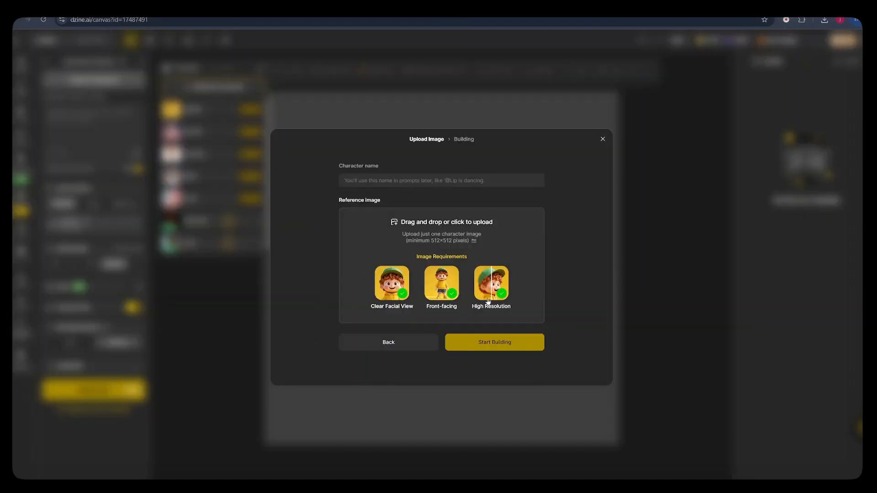
click(371, 184)
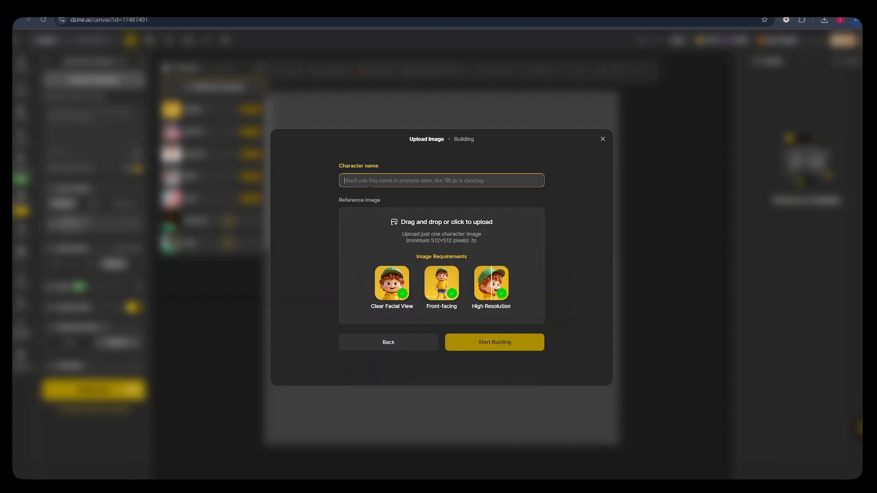
text(Virginia)
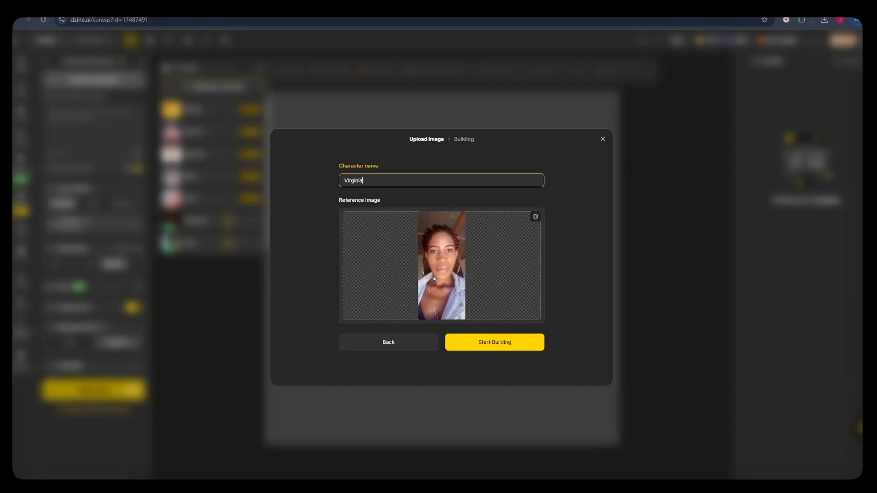
click(493, 348)
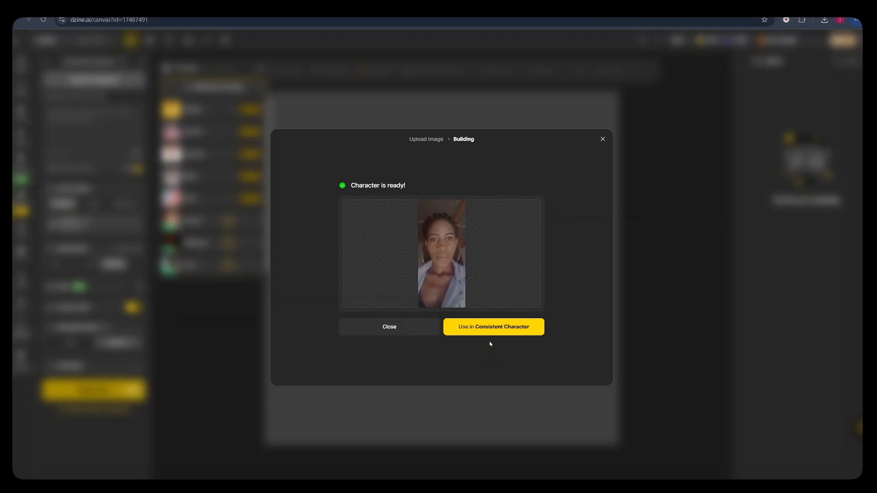
click(603, 139)
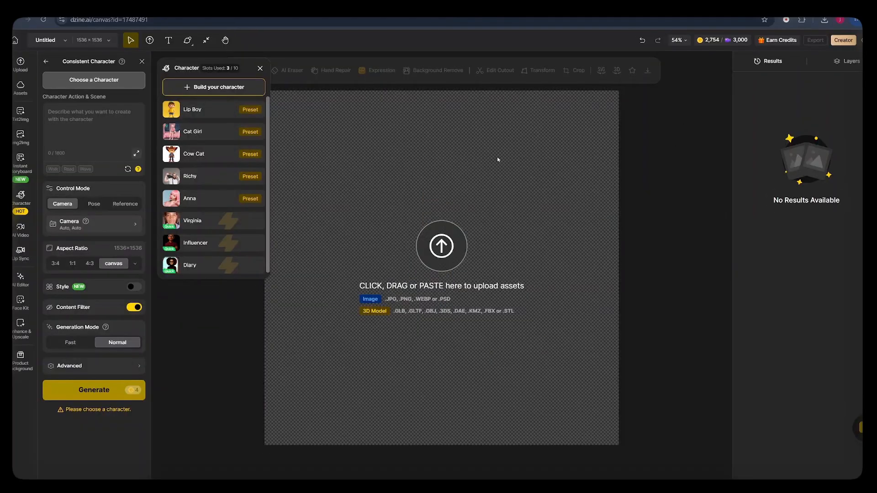
click(197, 220)
click(86, 131)
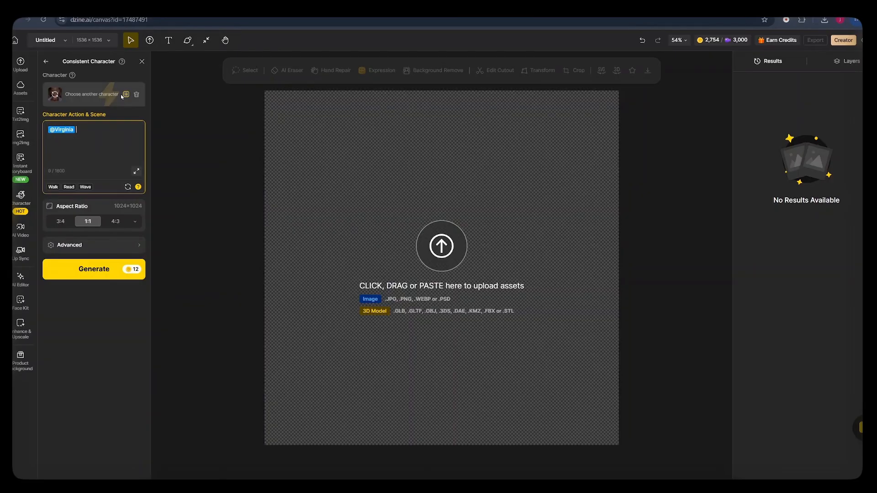
click(136, 94)
click(108, 82)
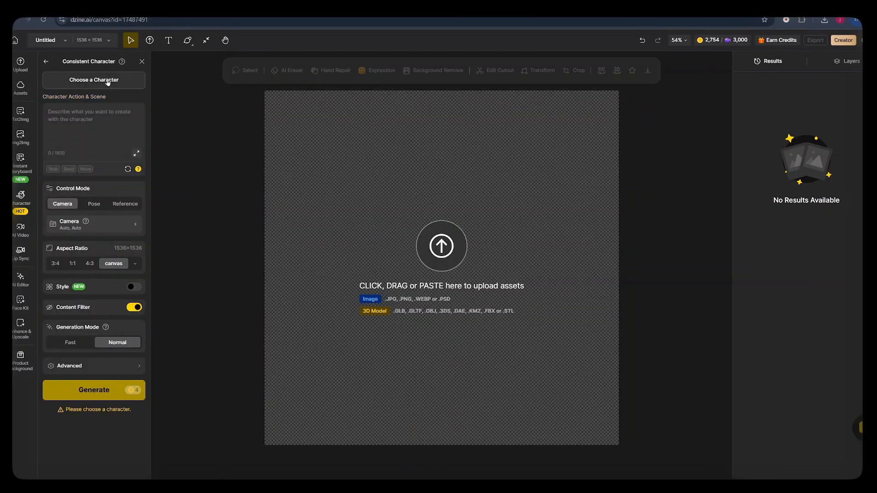
click(202, 90)
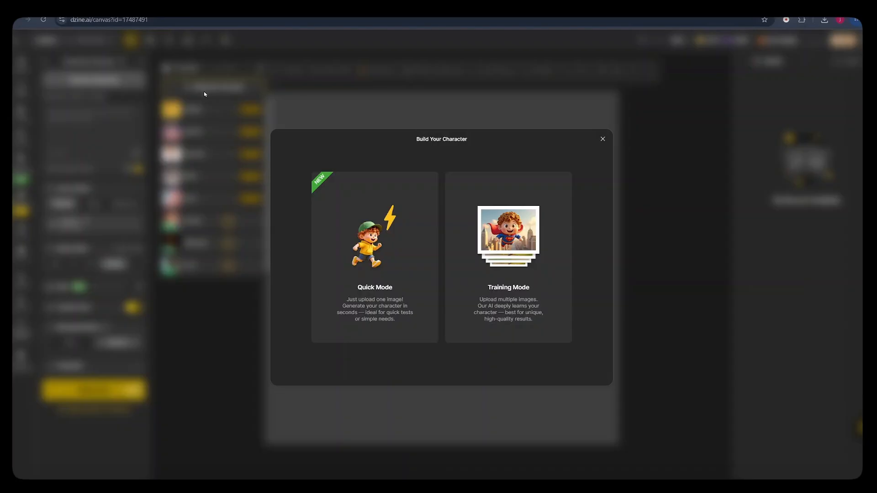
click(365, 277)
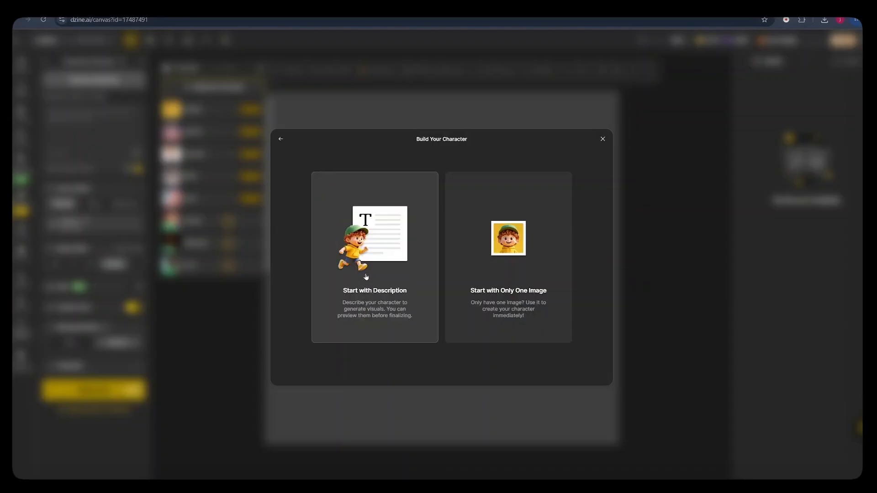
click(498, 277)
click(369, 179)
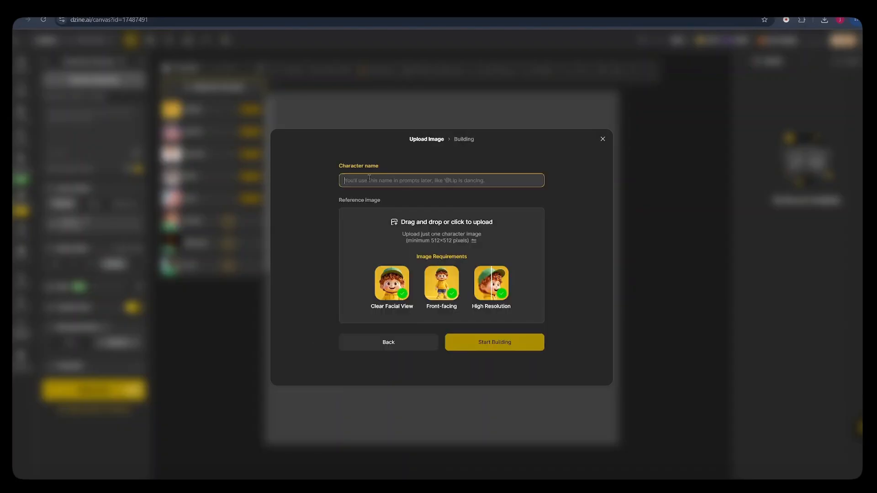
text(Influencer)
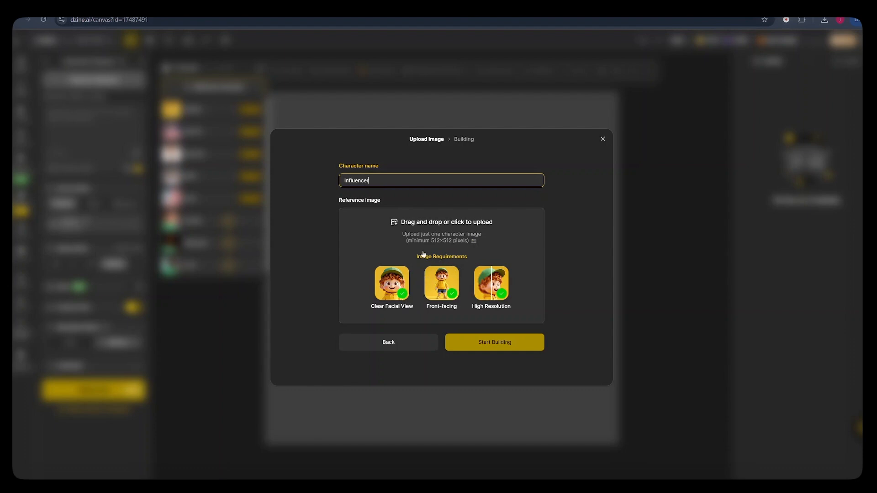
click(603, 138)
Choose Diary as the first character and add Influencer as the second character for the scene
mouse_move(251, 163)
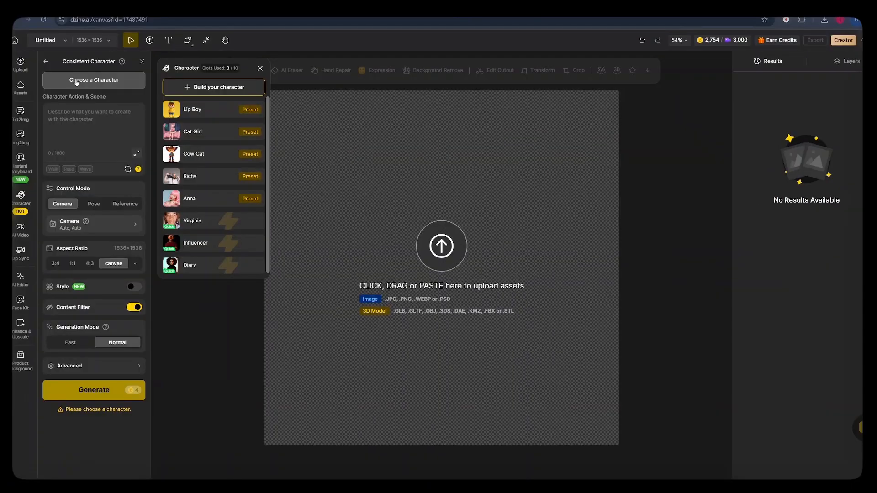
click(189, 265)
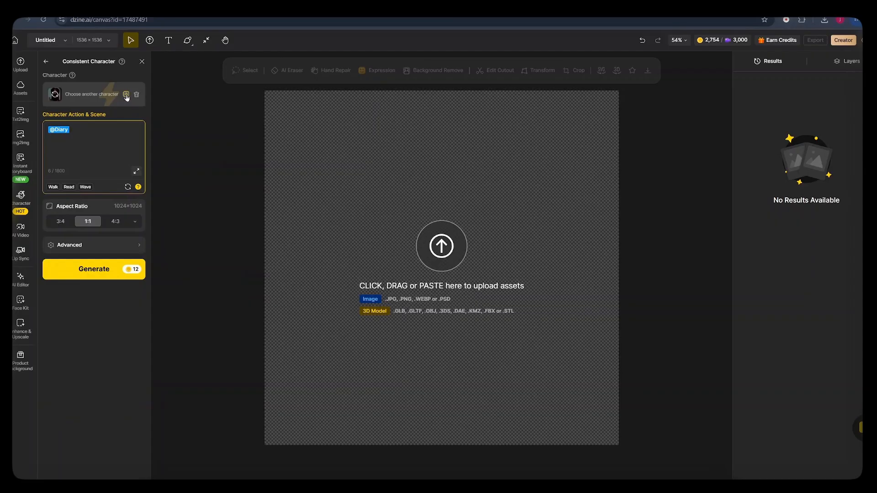
click(126, 95)
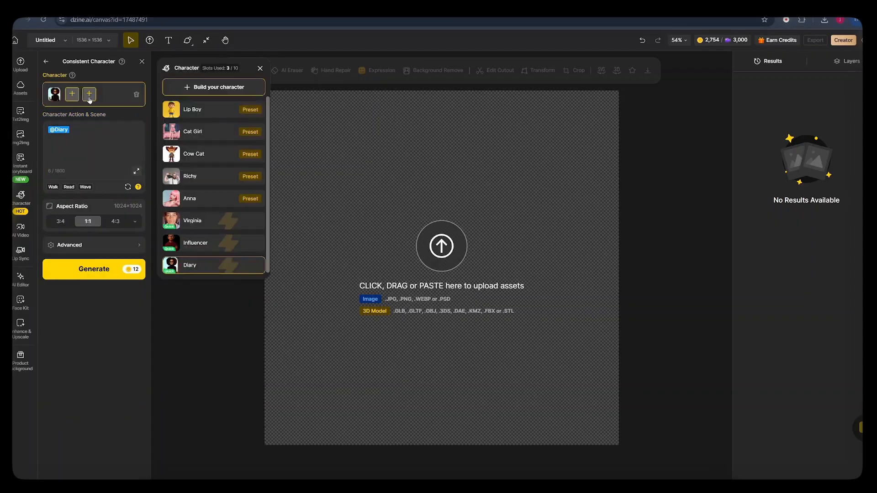
click(192, 242)
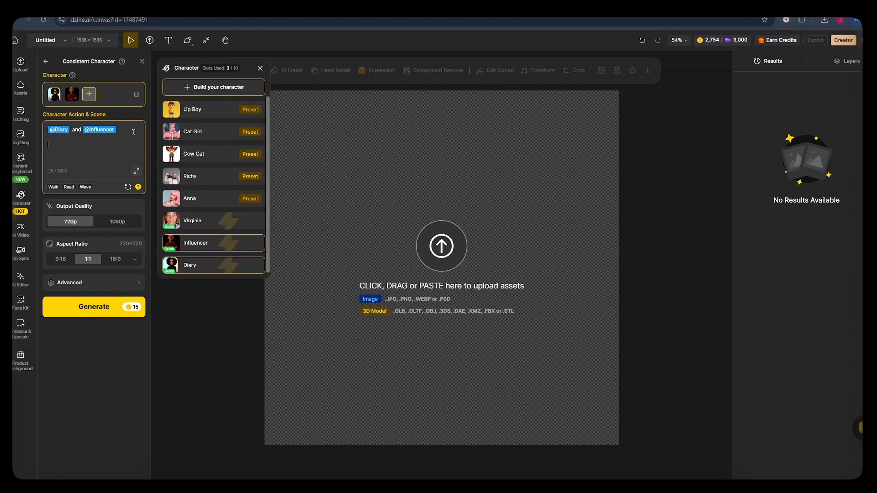
Add the podcast studio prompt with "Diary Influencer" in large blurry wall text, and generate the scene at 1080p in 16:9
key(ctrl+v)
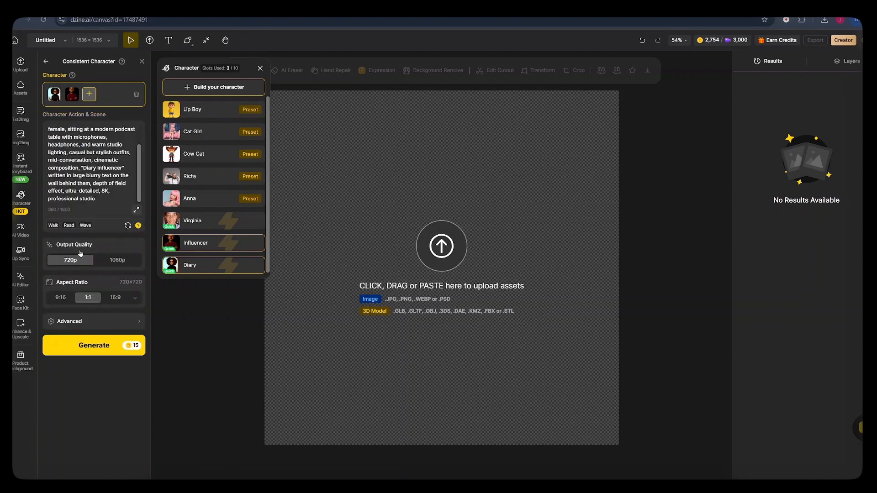
click(114, 261)
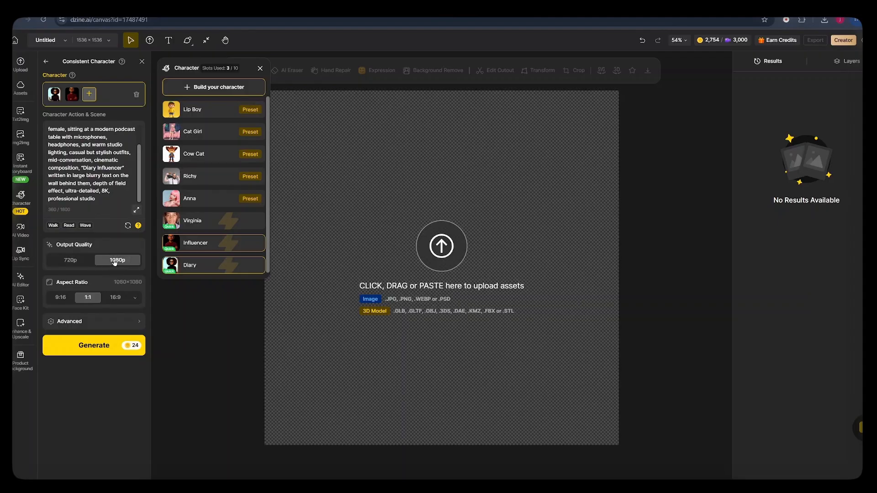
click(117, 298)
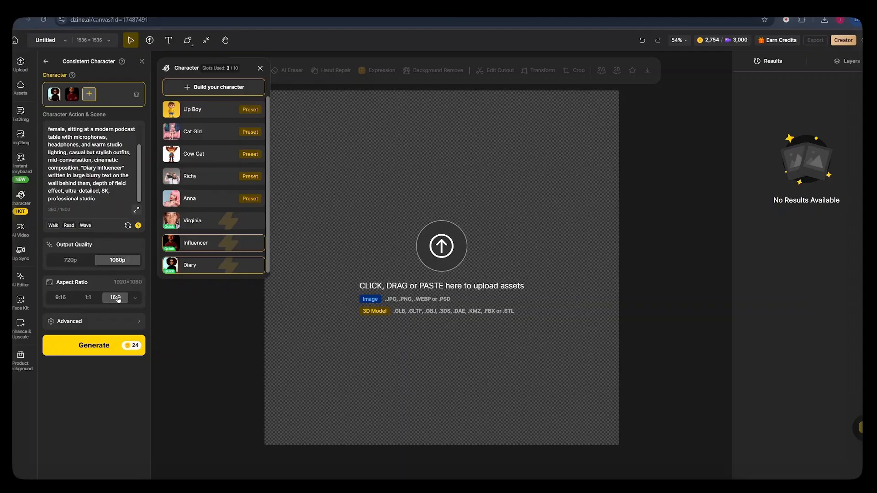
click(96, 350)
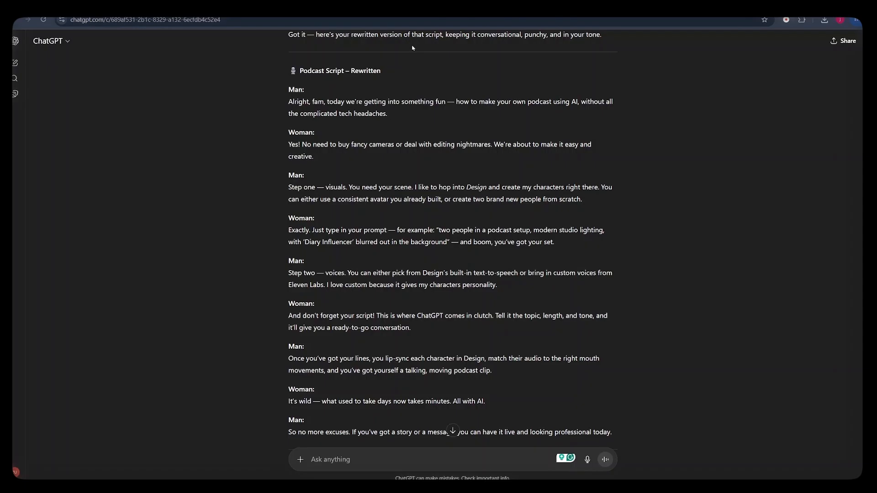
Switch to ChatGPT and examine the rewritten podcast script, highlighting the man's and the woman's opening lines
drag(296, 86, 498, 413)
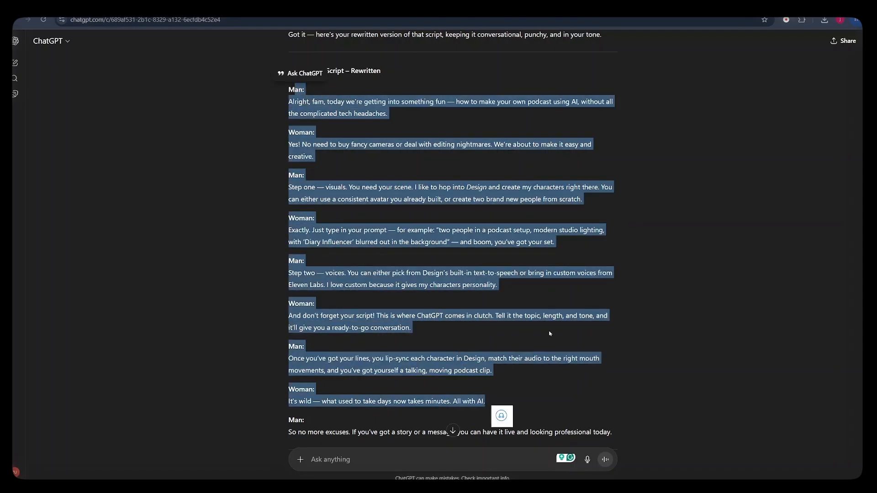
double_click(302, 132)
drag(293, 102, 387, 111)
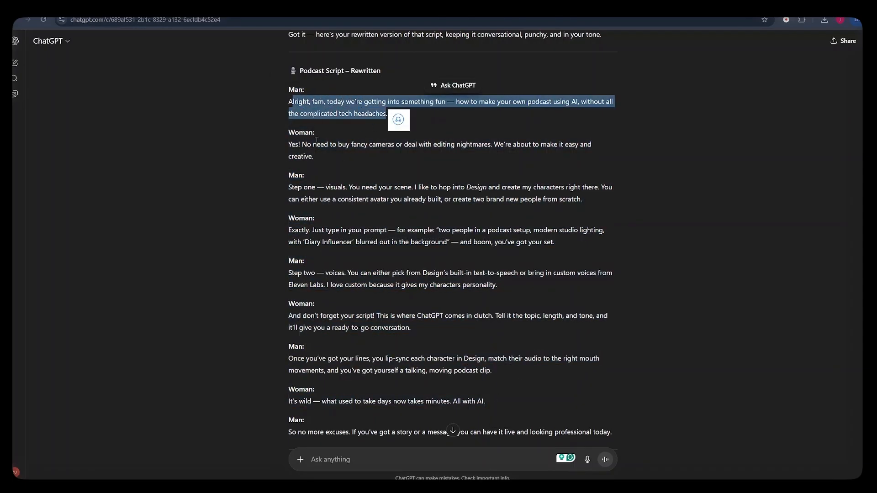
drag(289, 144, 309, 157)
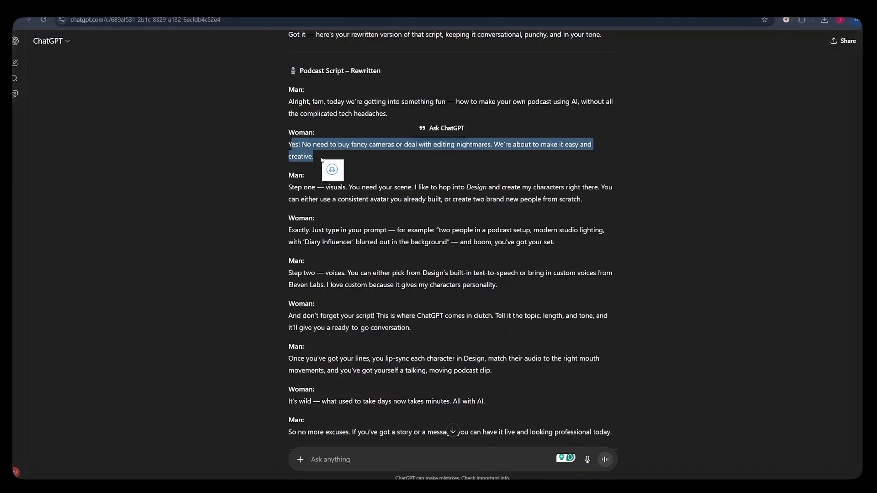
click(321, 160)
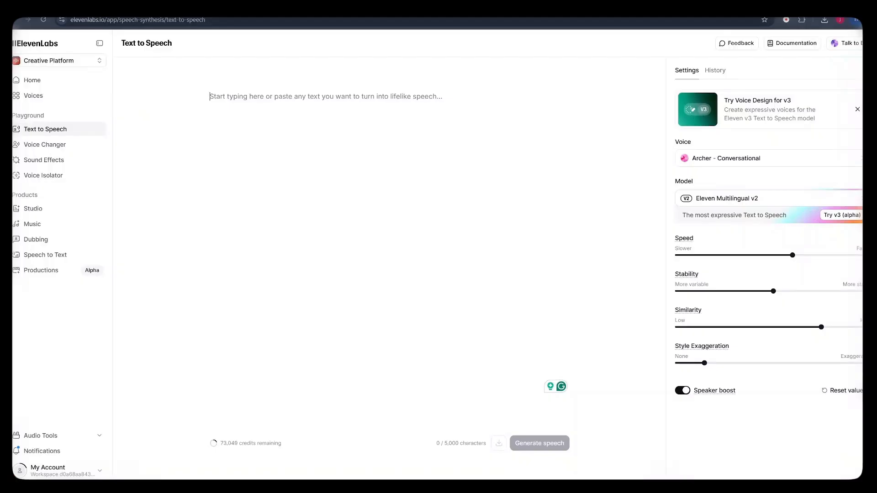
In ElevenLabs, turn the man's opening script line into speech with the Archer - Conversational voice and download the audio
text(Alright, fam, today we’re getting into something fun — how to make your own podcast using AI, without all the complicated tech headaches.)
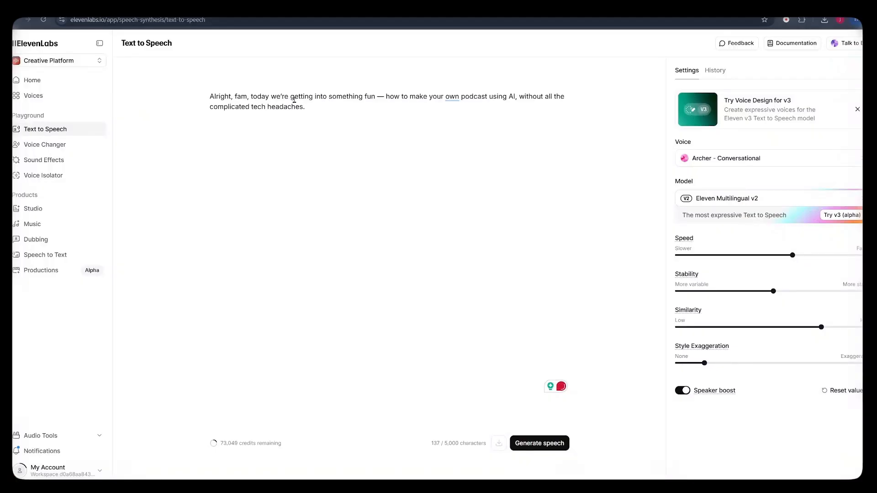
click(716, 159)
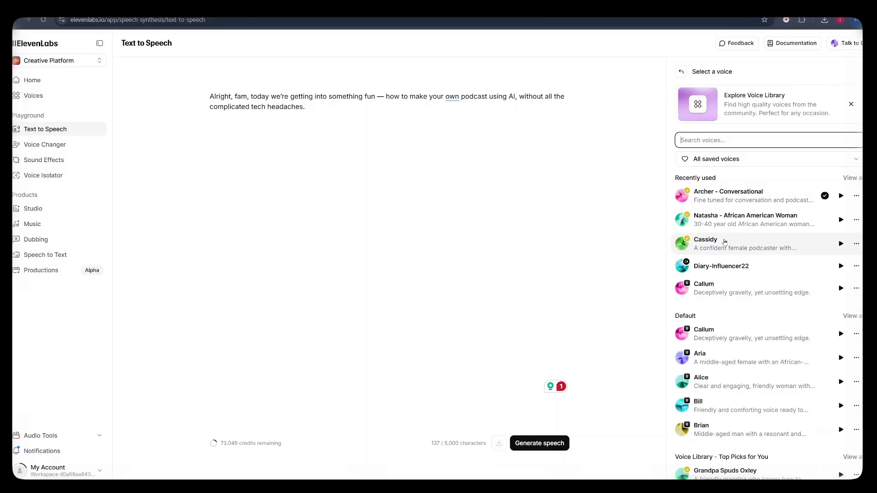
click(735, 201)
click(539, 443)
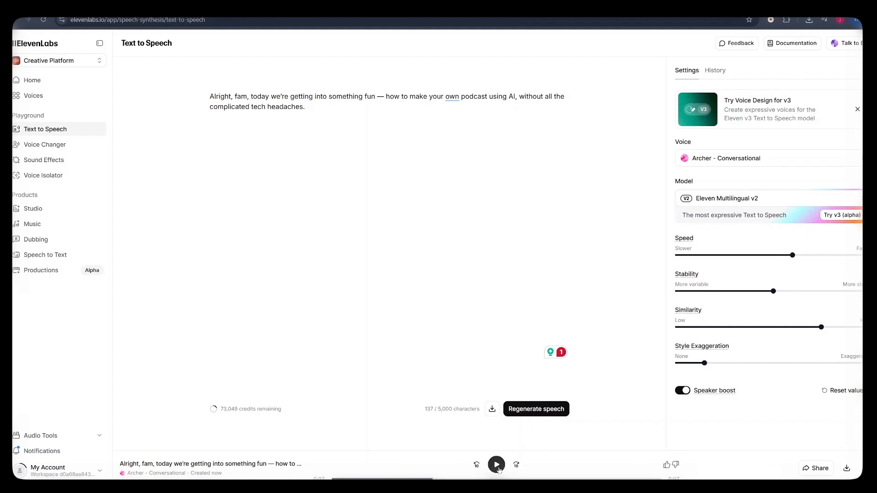
click(492, 409)
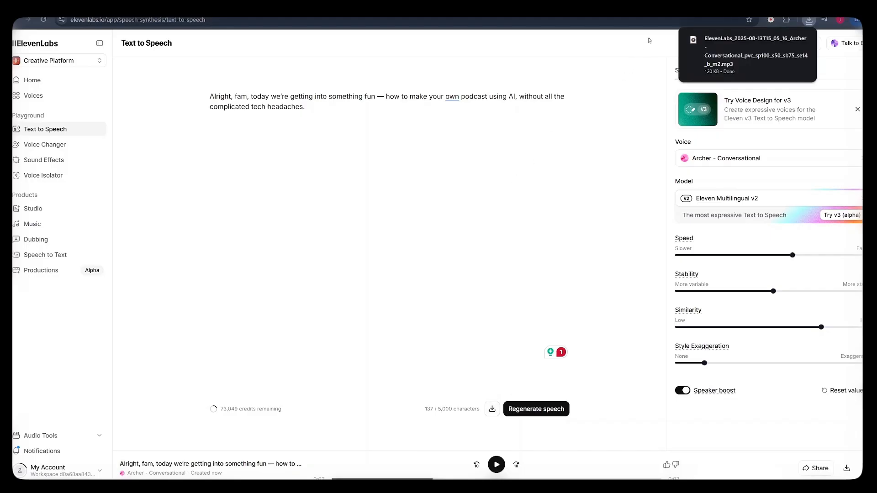
Copy the woman's first line from the ChatGPT script and replace the ElevenLabs speech text with it
key(ctrl+Tab)
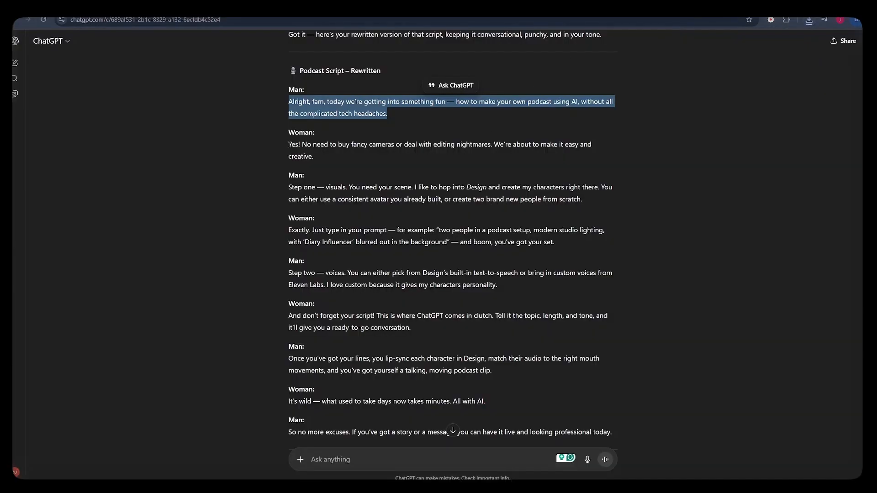
drag(289, 144, 313, 155)
right_click(312, 154)
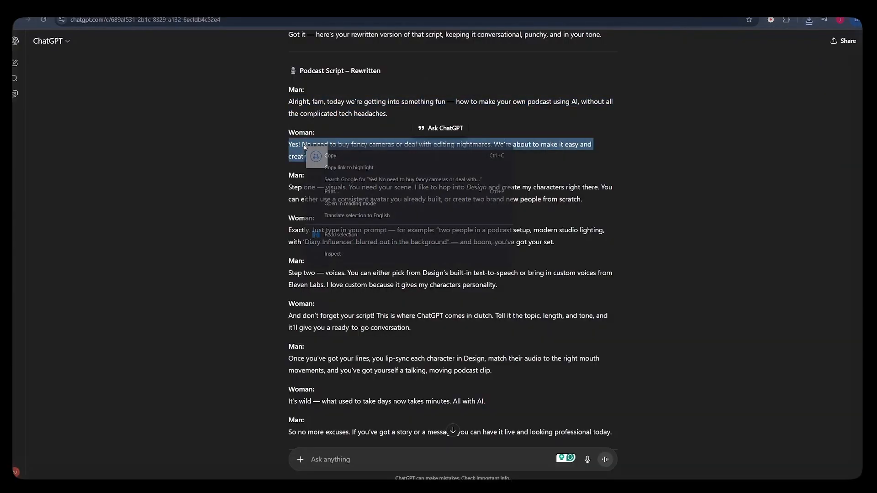
click(322, 158)
key(ctrl+Tab)
key(ctrl+a)
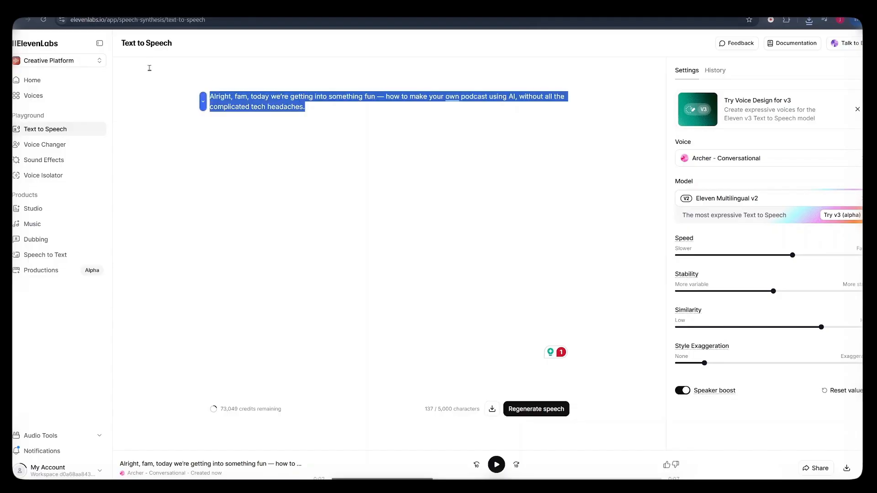
key(ctrl+v)
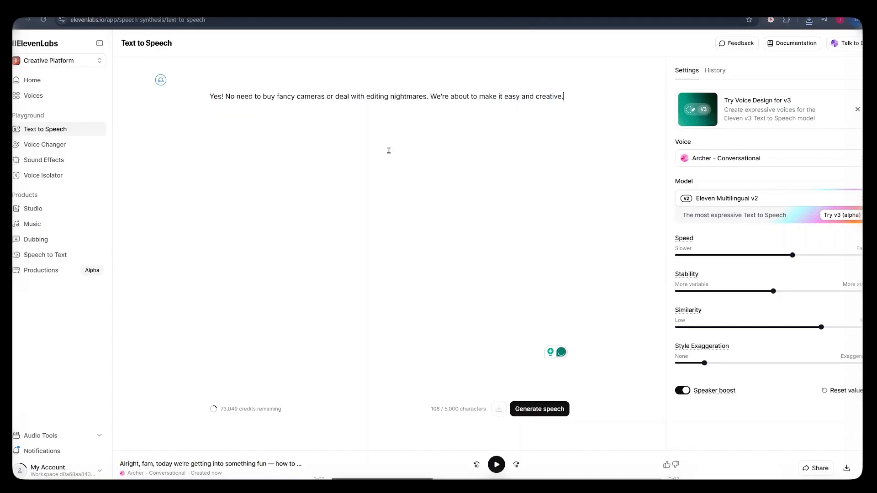
Generate the woman's line with the Natasha - African American Woman voice and download the audio
click(725, 162)
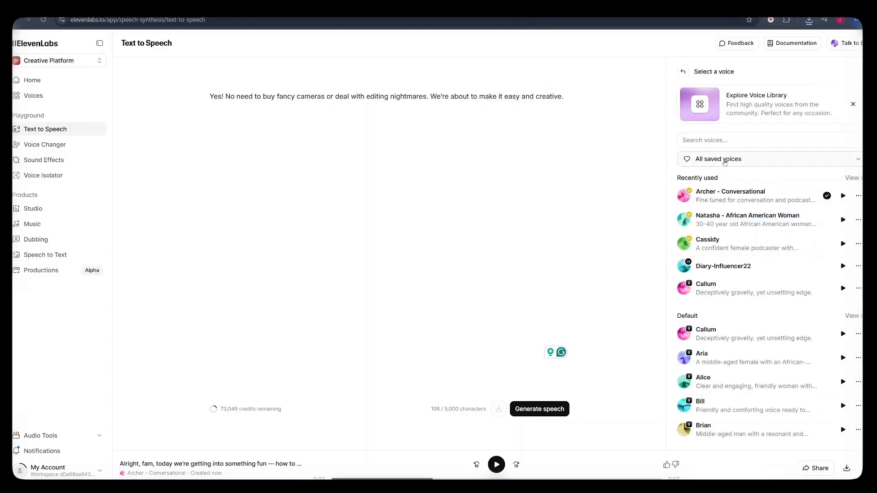
click(727, 220)
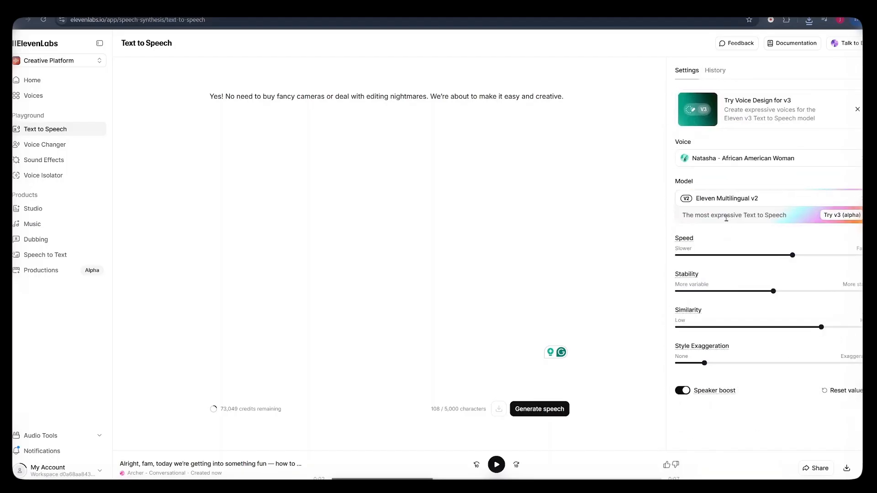
click(534, 410)
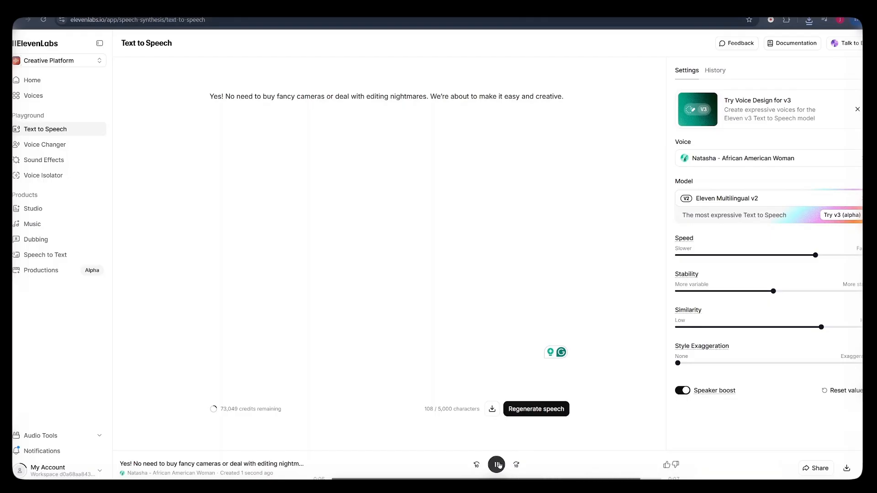
click(494, 415)
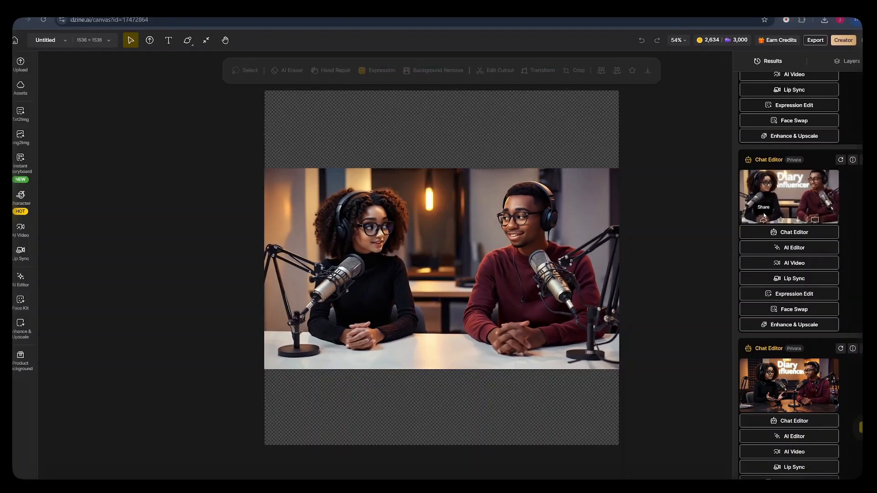
In Dzine, start Lip Sync on the "Diary Influencer" podcast image and pick the man's and the woman's faces as speakers
click(786, 196)
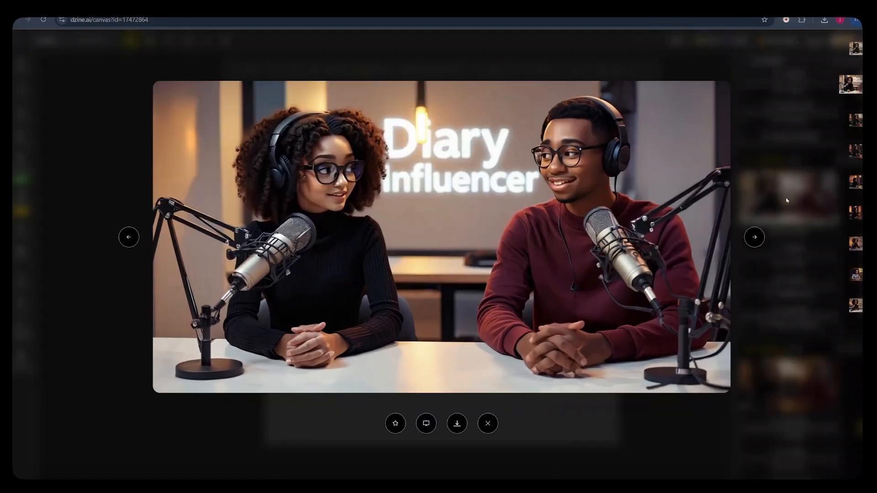
click(786, 200)
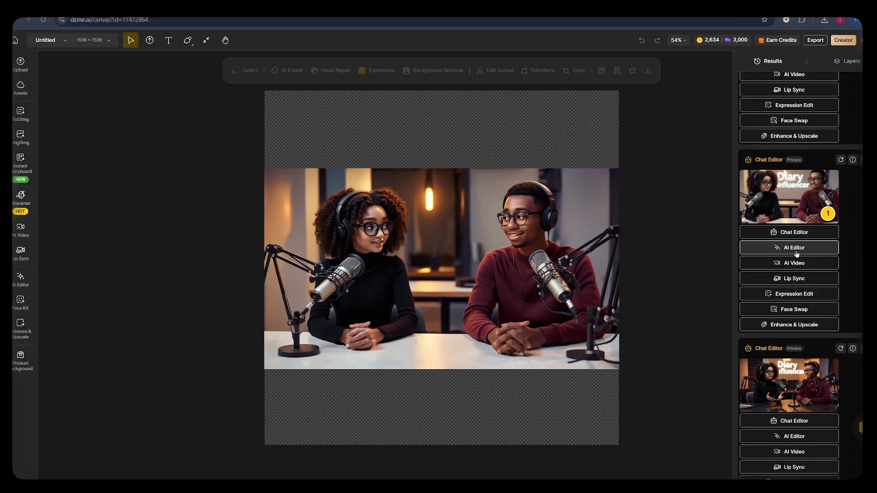
click(795, 279)
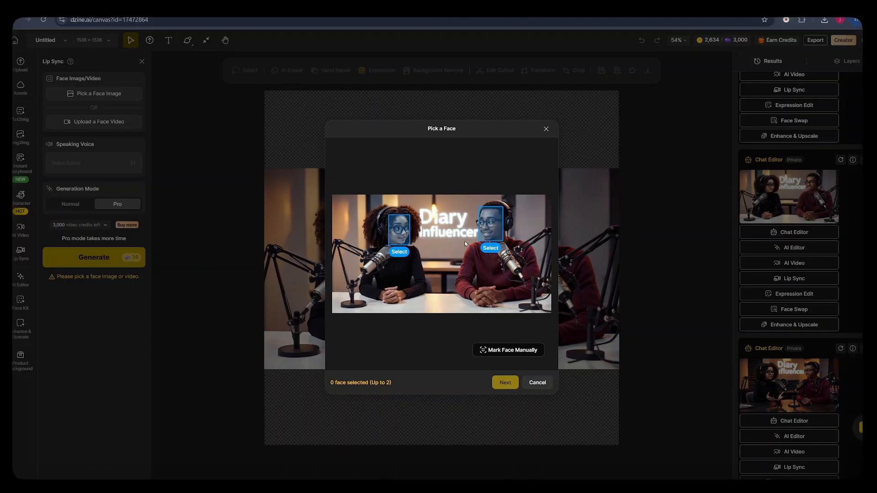
click(489, 227)
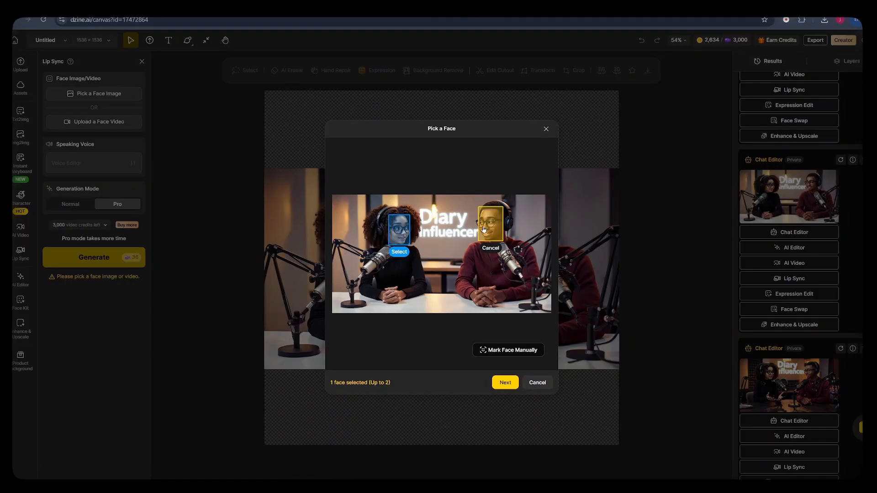
click(401, 228)
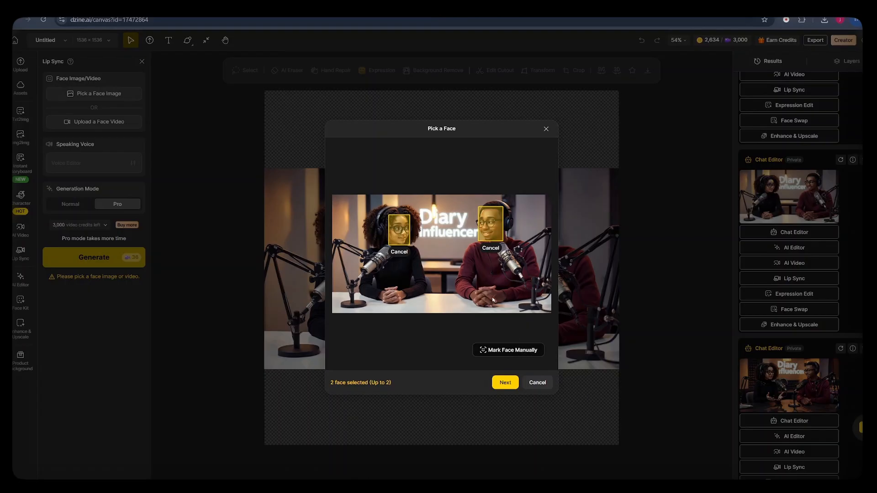
click(505, 386)
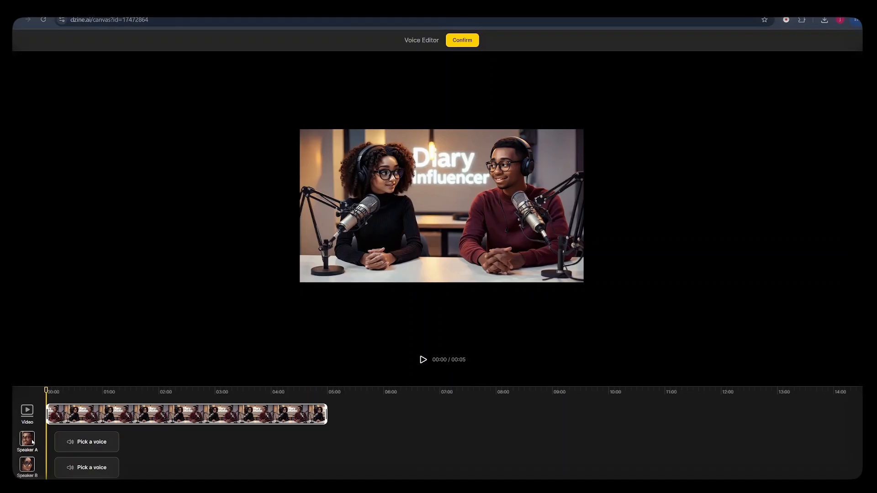
Upload the downloaded Archer - Conversational audio file as the speaking voice for Speaker A
click(81, 443)
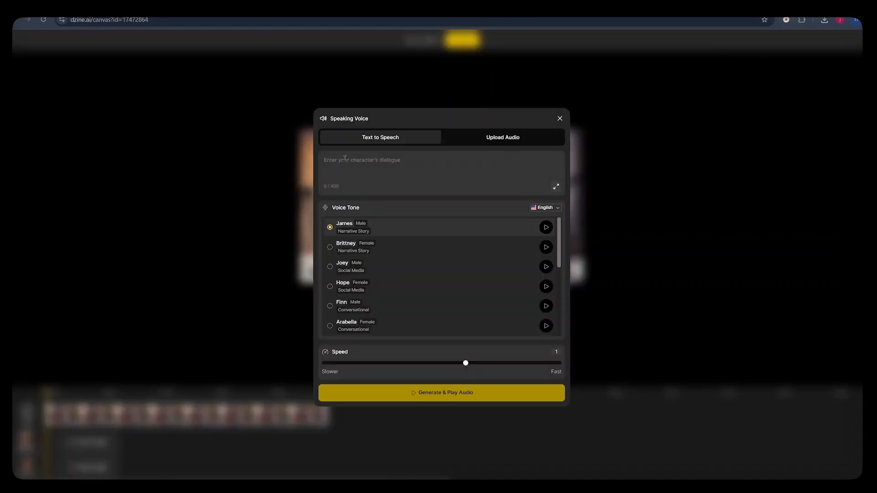
click(353, 164)
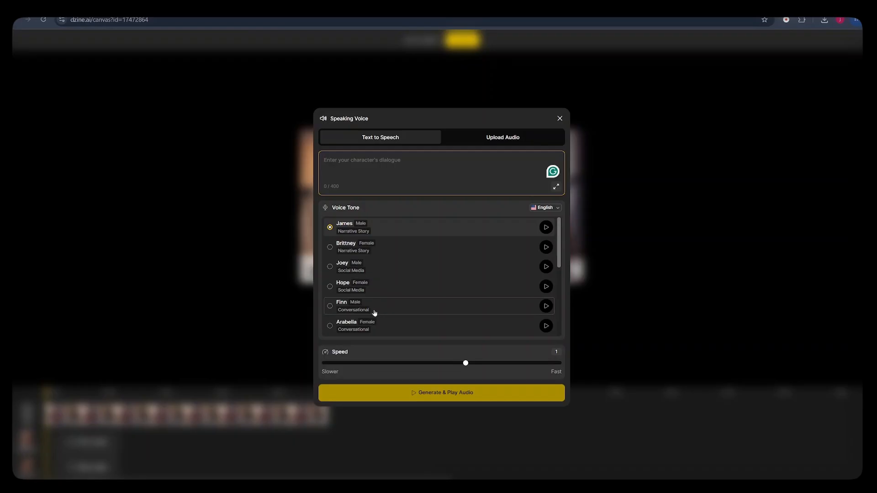
scroll(373, 310, down, 3)
scroll(371, 311, up, 3)
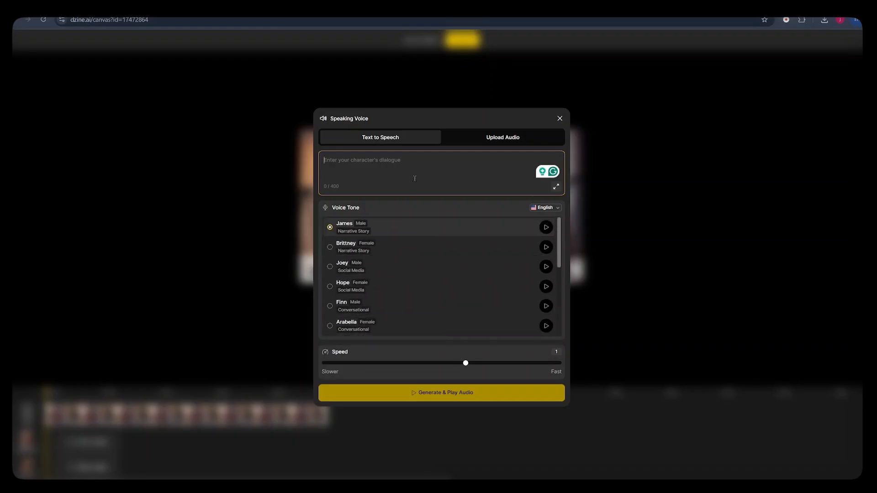
click(491, 139)
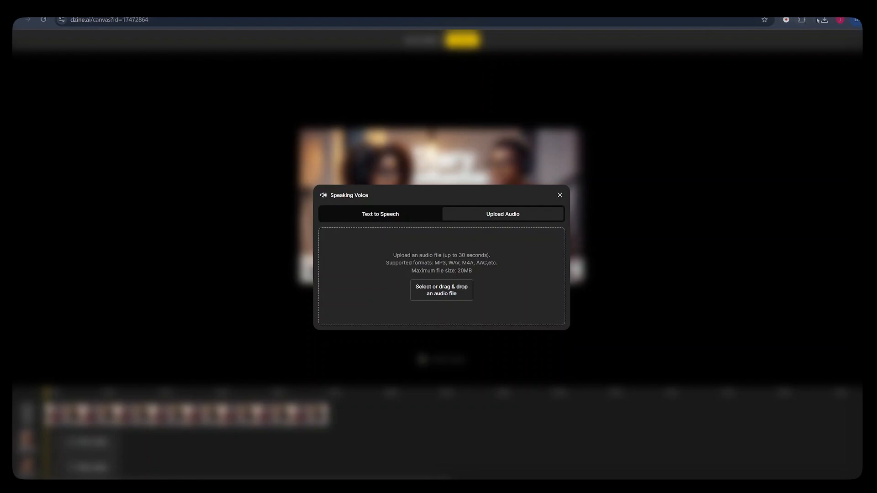
click(823, 20)
drag(777, 110, 421, 275)
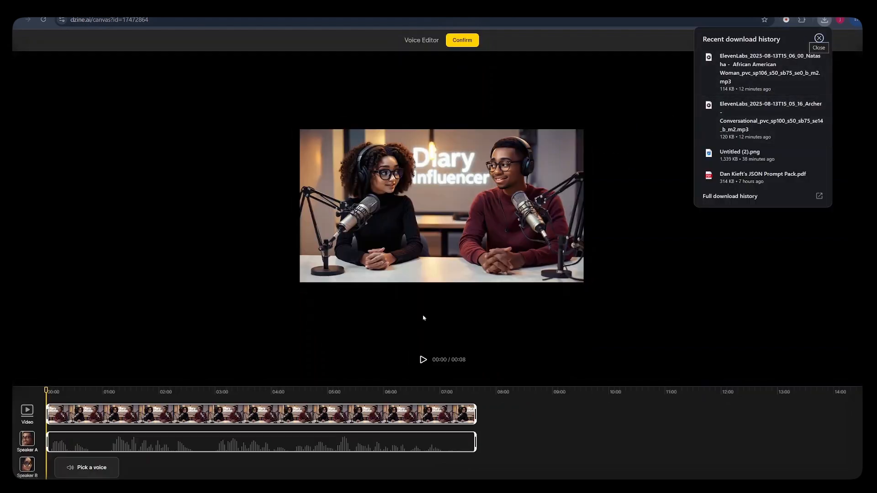
Upload the downloaded Natasha - African American Woman audio file as the speaking voice for Speaker B
click(94, 471)
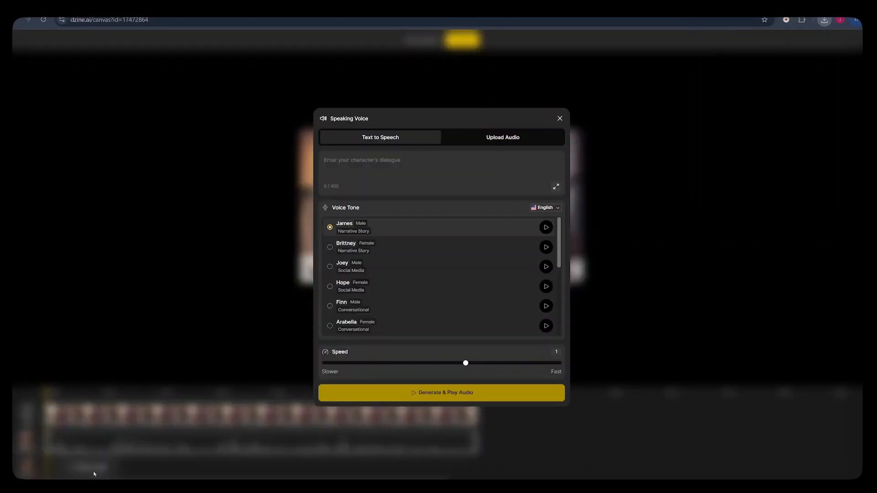
click(499, 143)
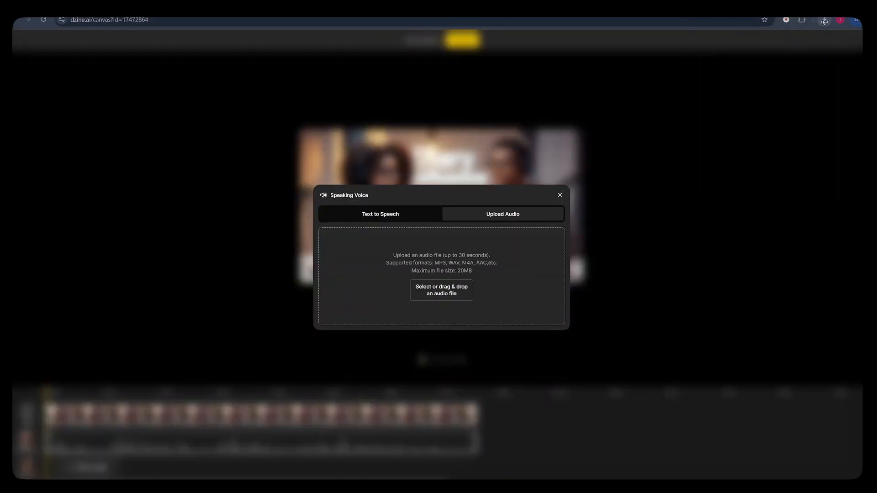
click(824, 19)
drag(768, 69, 429, 263)
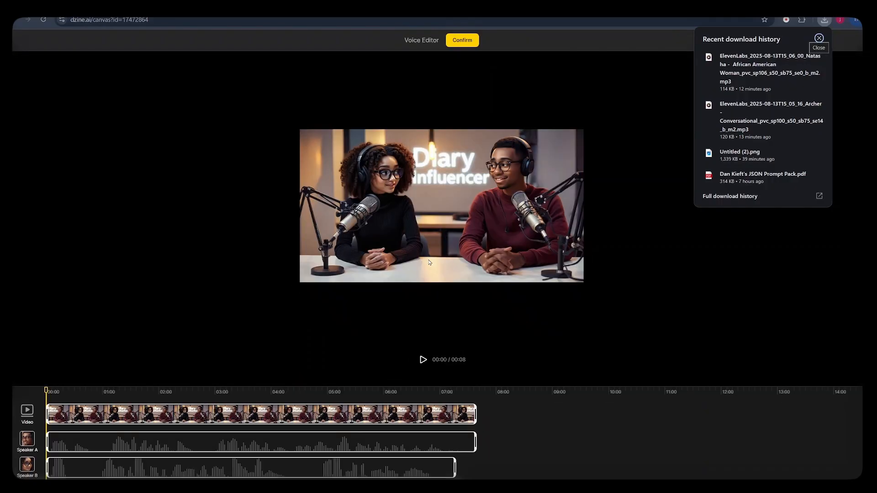
Move Speaker B's audio clip to start at about 6.8 seconds, near the end of Speaker A's clip
click(91, 470)
drag(91, 470, 471, 475)
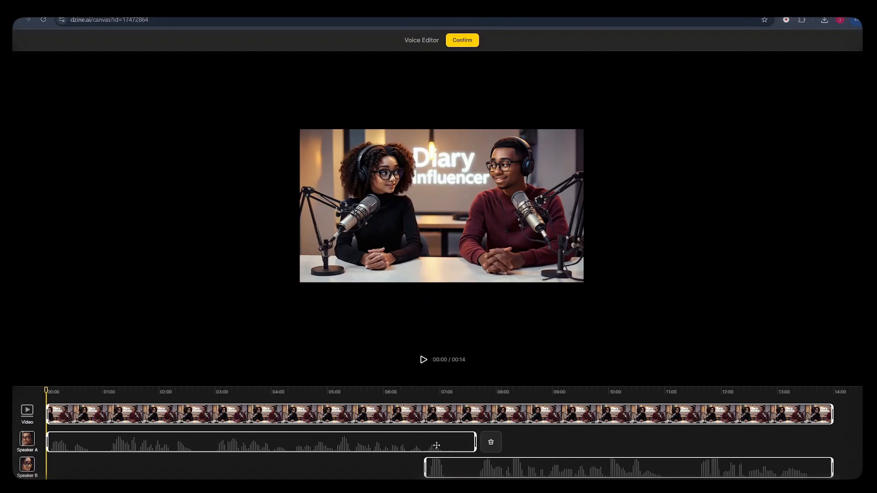
drag(439, 466, 441, 465)
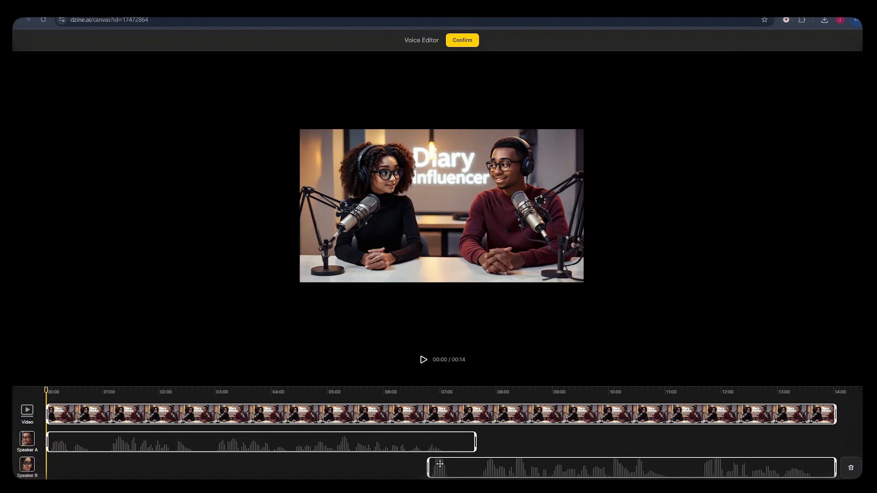
drag(440, 464, 440, 463)
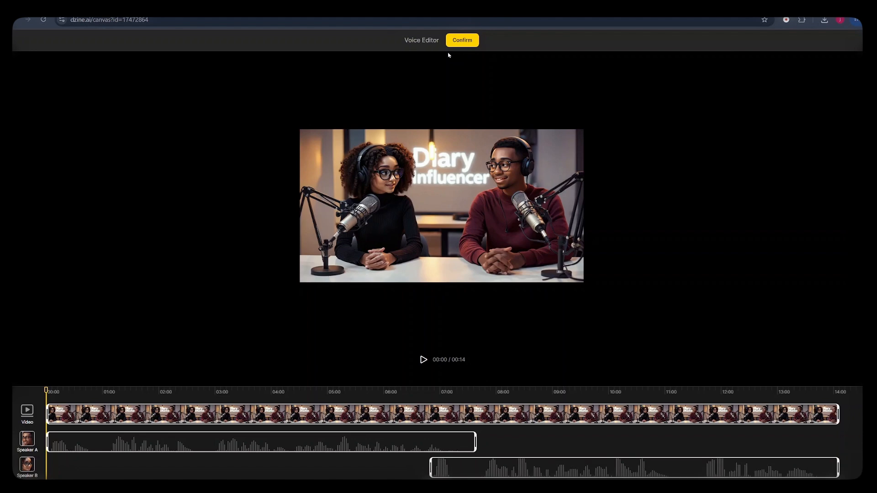
Confirm the voice arrangement, generate the lip-sync video in Pro mode, and play the resulting clip
click(463, 41)
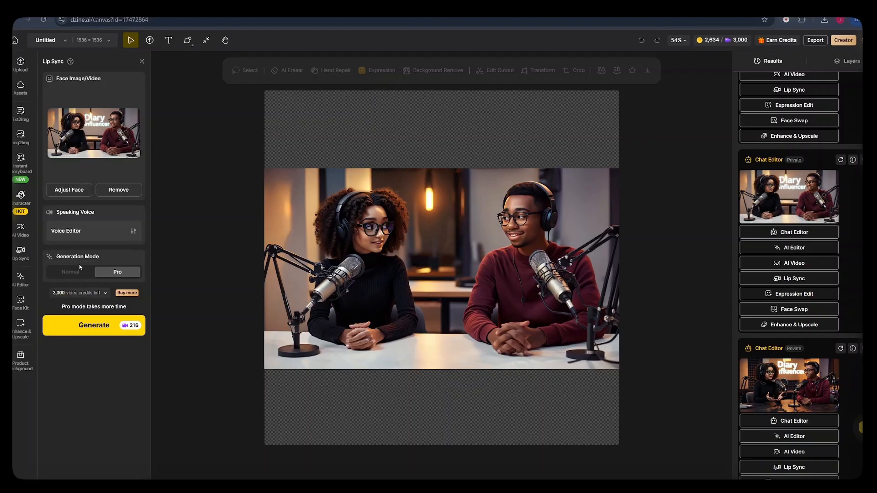
click(84, 330)
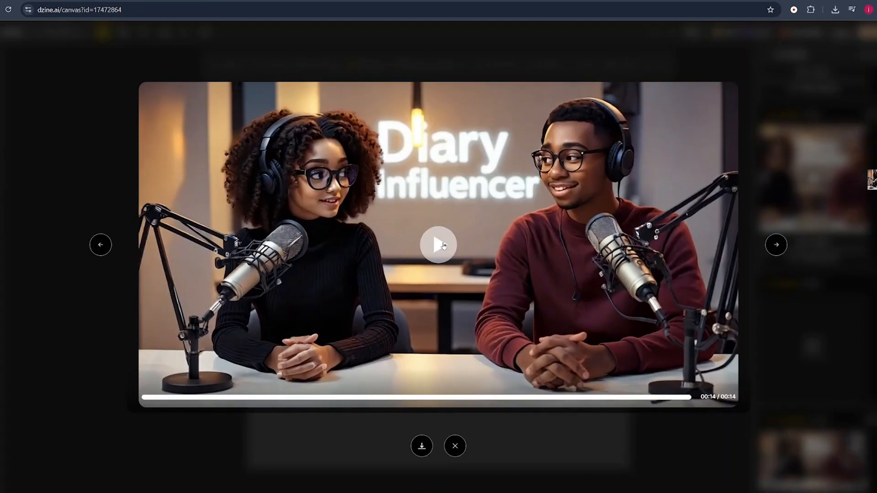
click(439, 246)
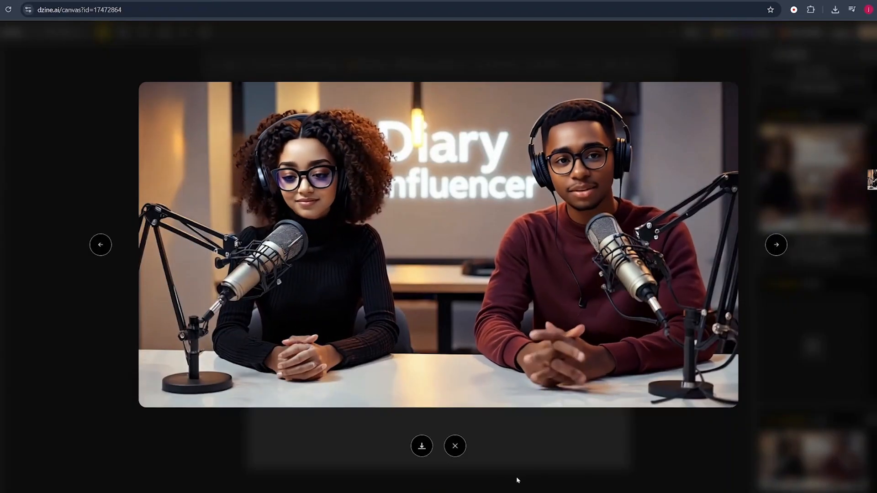